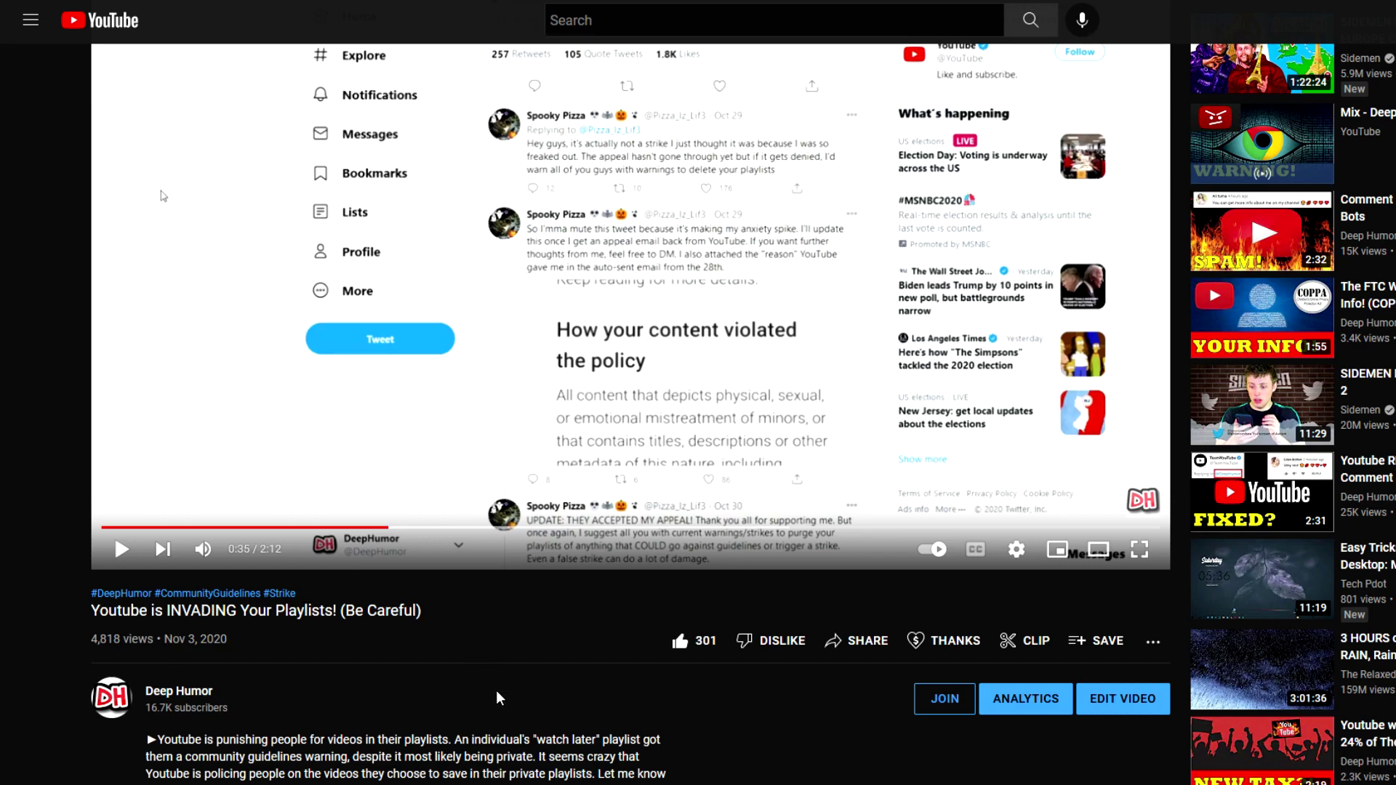
scroll(500, 699, "up", 1)
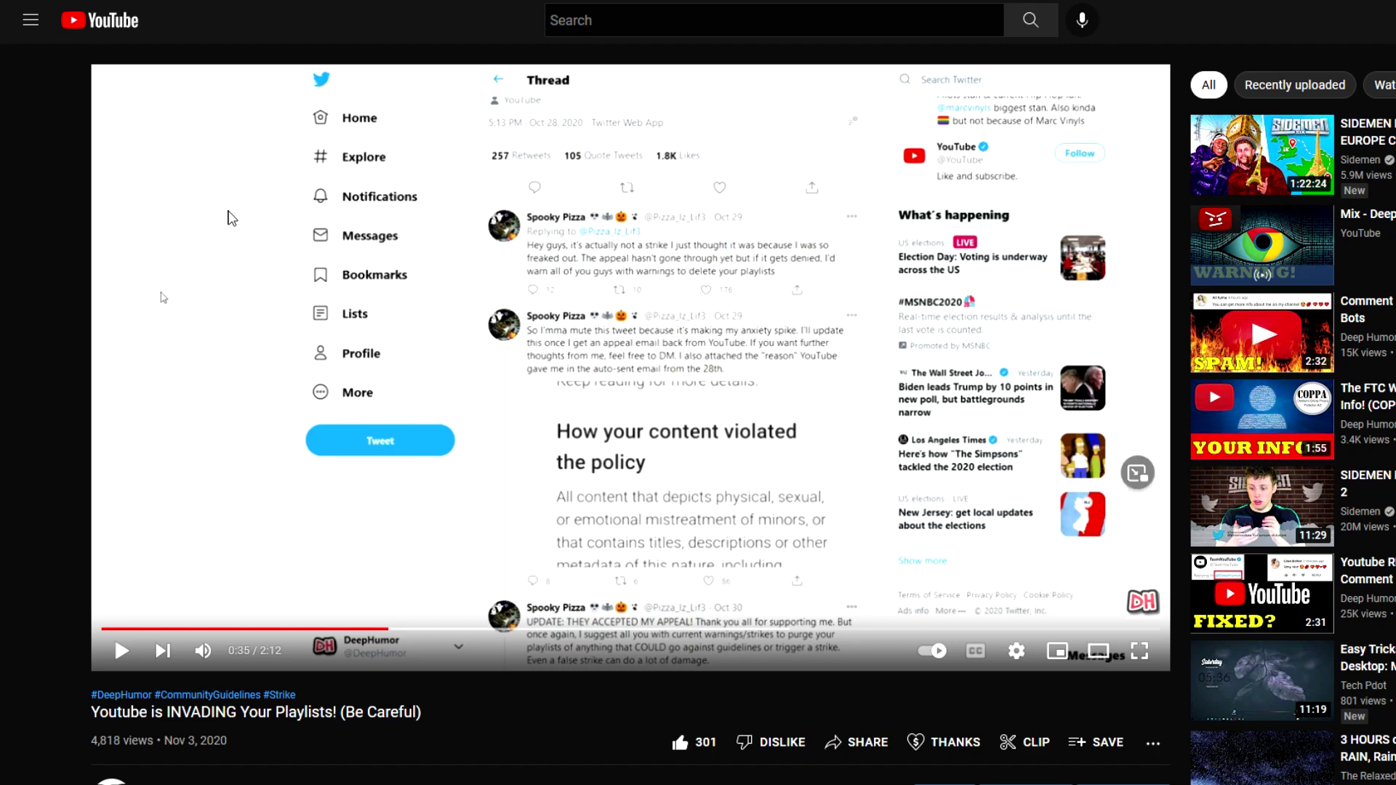
scroll(1045, 656, "down", 2)
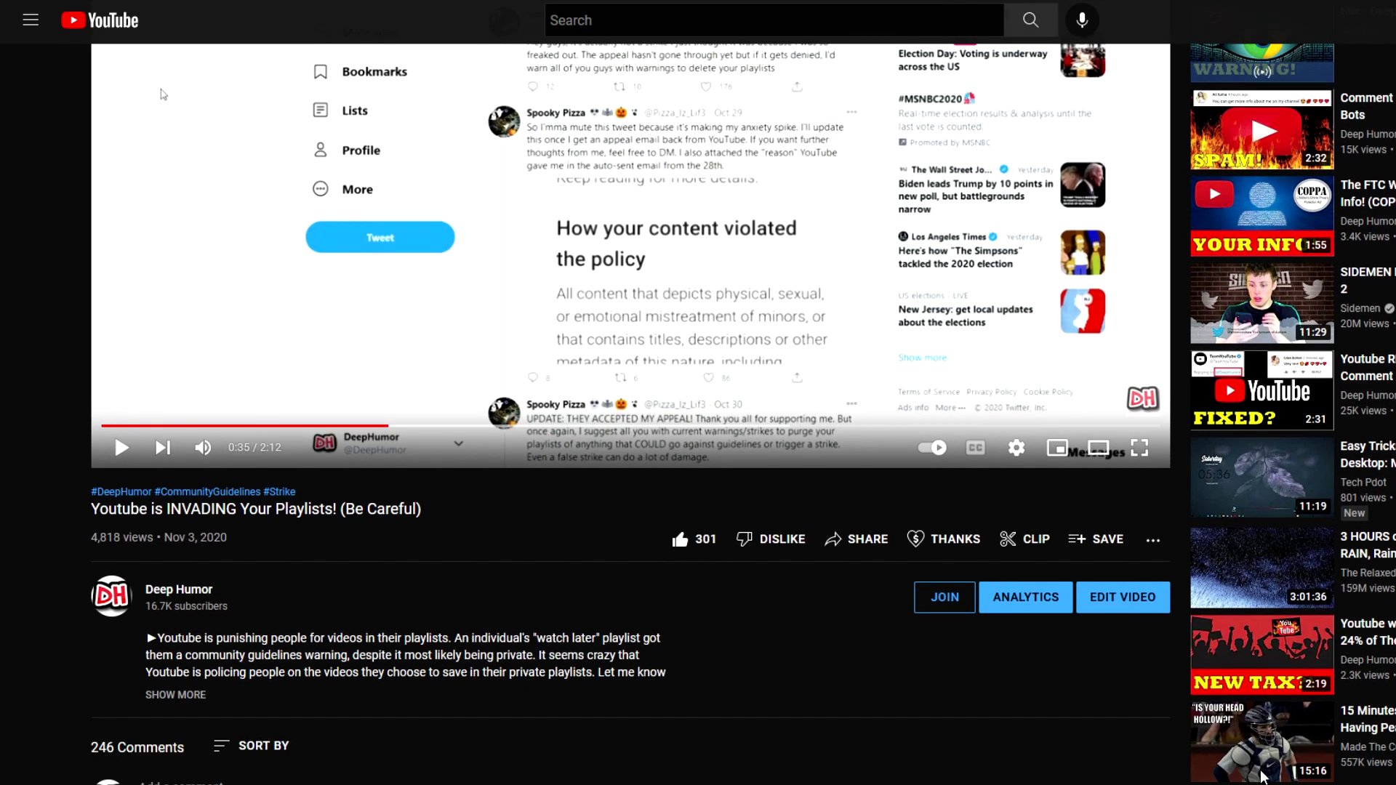